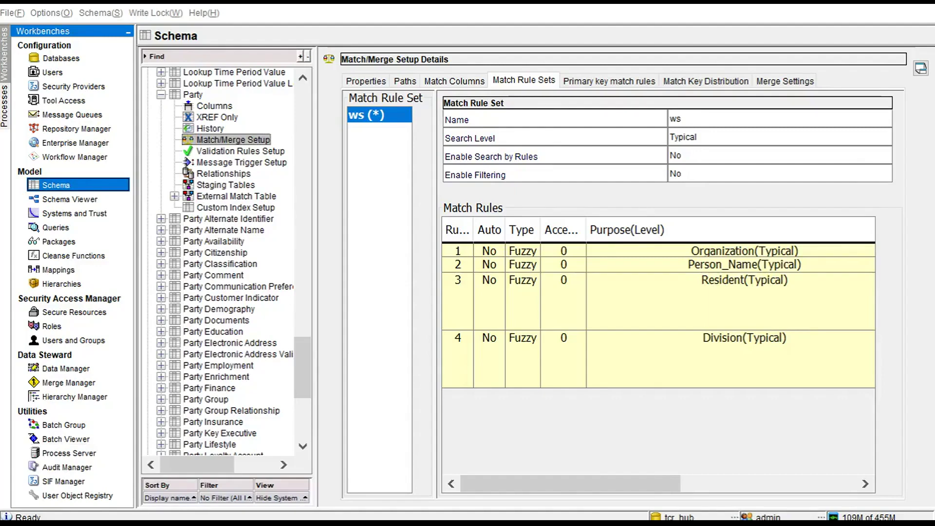
Switch from the Hub Console via the CustomerPersonView spreadsheet to the Customer 360 home page
{"action": "key", "text": "alt+Tab"}
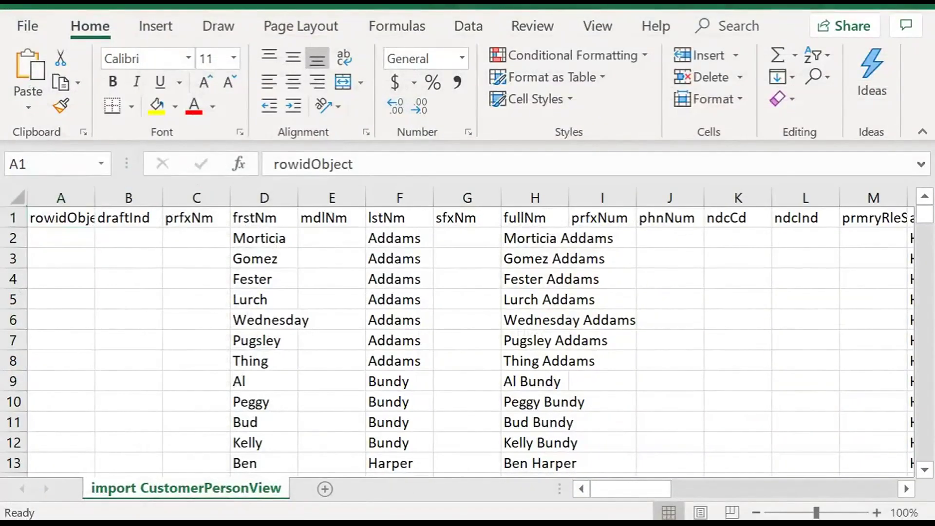
{"action": "key", "text": "alt+Tab"}
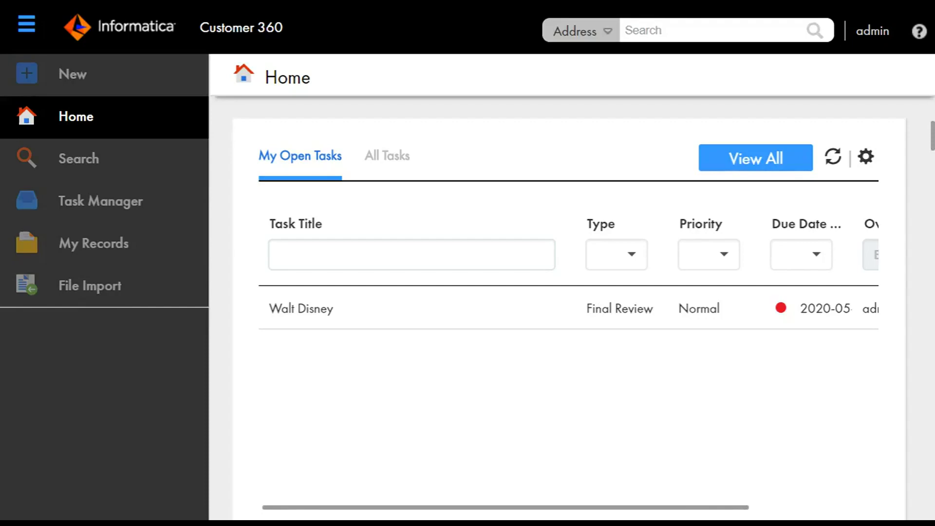
Start a File Import using the Person template and CSV format, and view the template details
{"action": "left_click", "coordinate": [64, 298]}
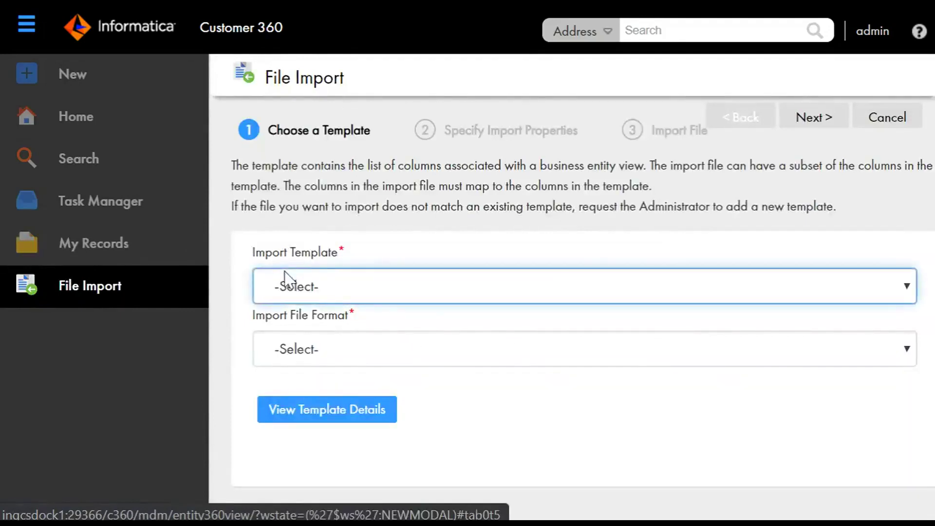
{"action": "left_click", "coordinate": [732, 292]}
{"action": "left_click", "coordinate": [823, 291]}
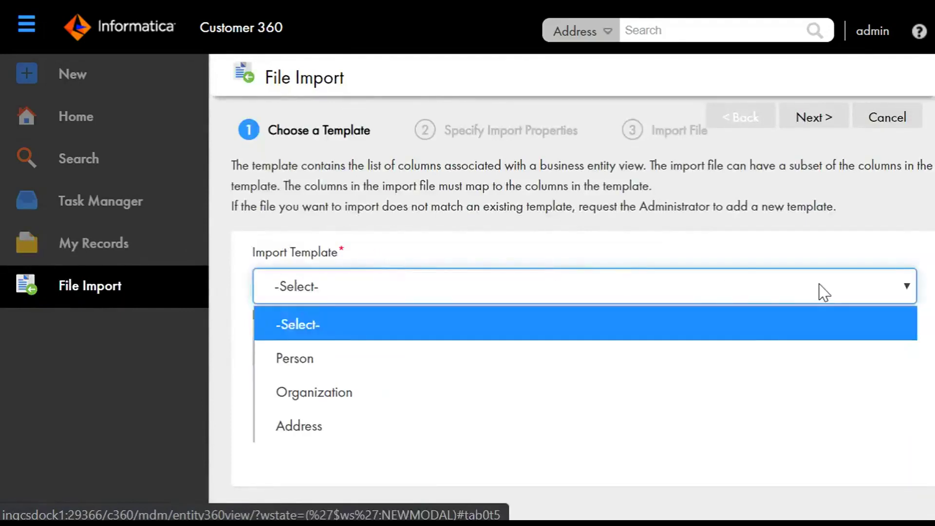
{"action": "left_click", "coordinate": [726, 344]}
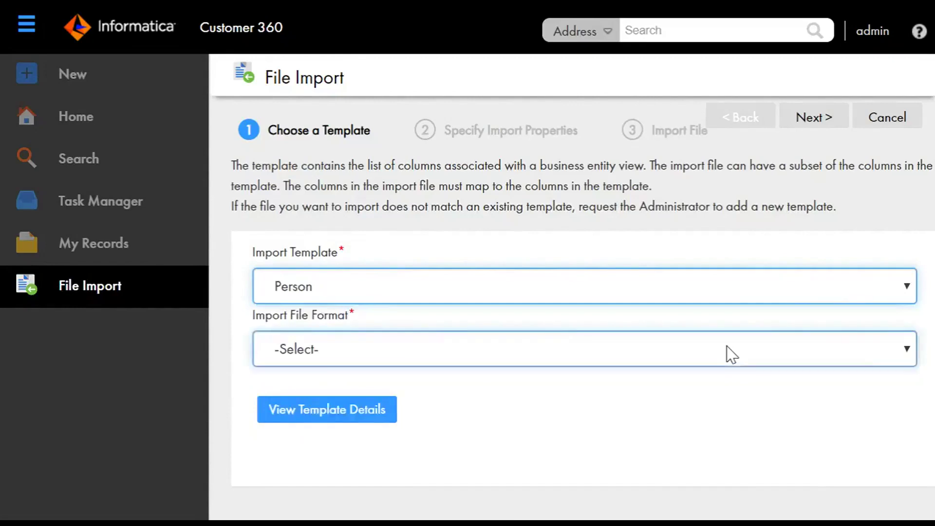
{"action": "left_click", "coordinate": [750, 361]}
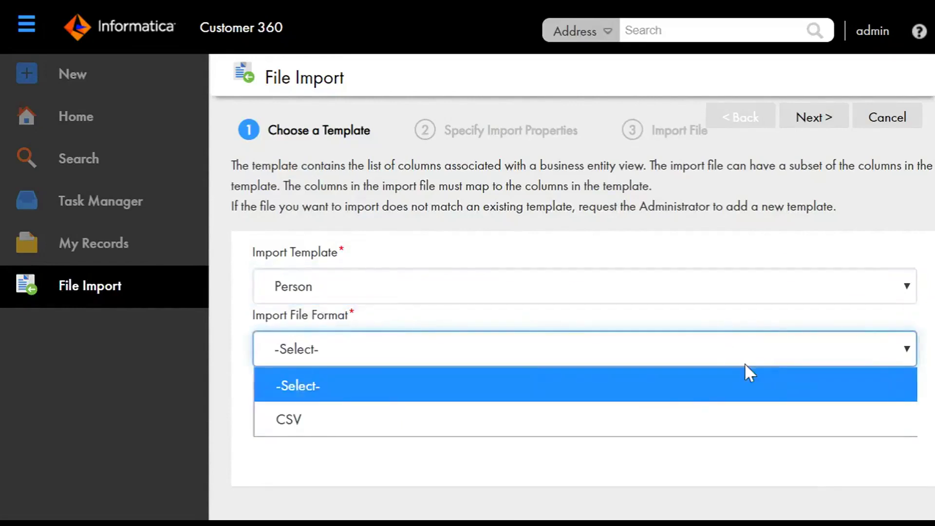
{"action": "left_click", "coordinate": [676, 417]}
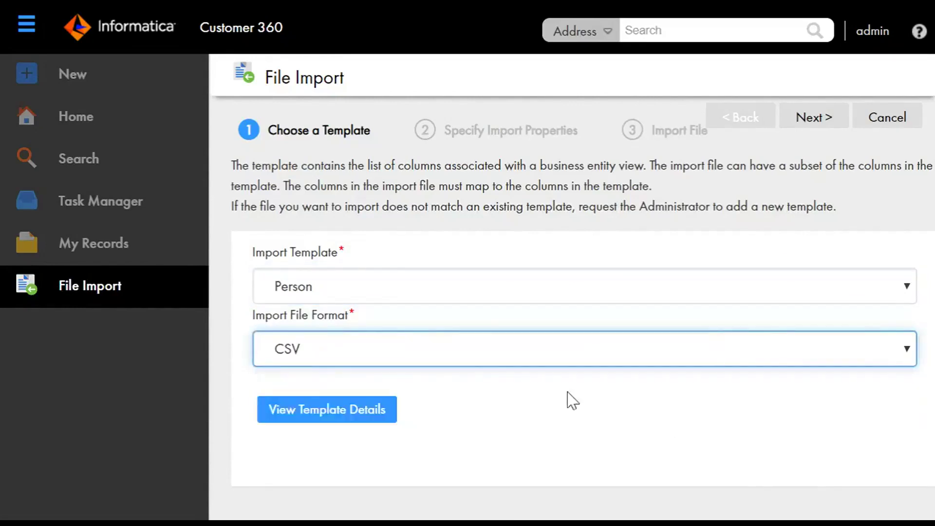
{"action": "left_click", "coordinate": [339, 423]}
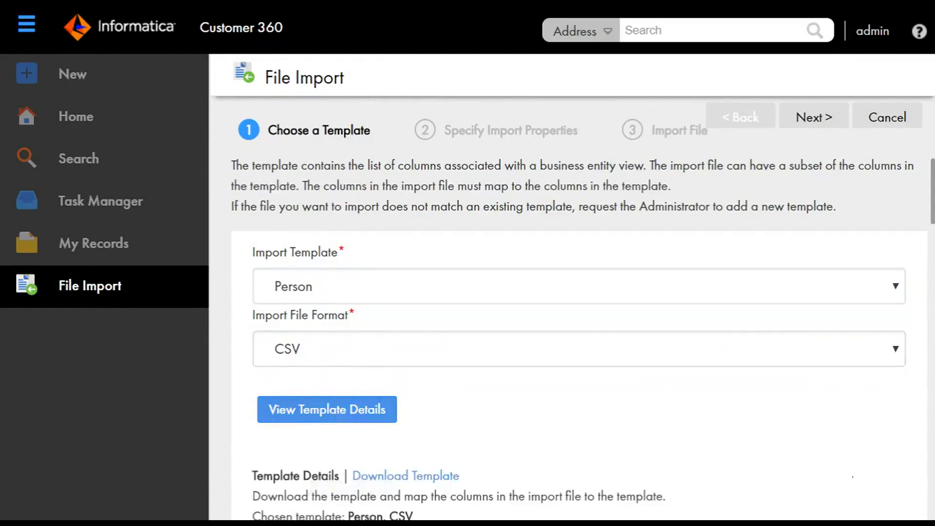
{"action": "left_click_drag", "start_coordinate": [932, 221], "coordinate": [933, 202]}
Load import CustomerPersonView.CSV, validate and preview its 265 records, and advance to Import File
{"action": "left_click", "coordinate": [801, 122]}
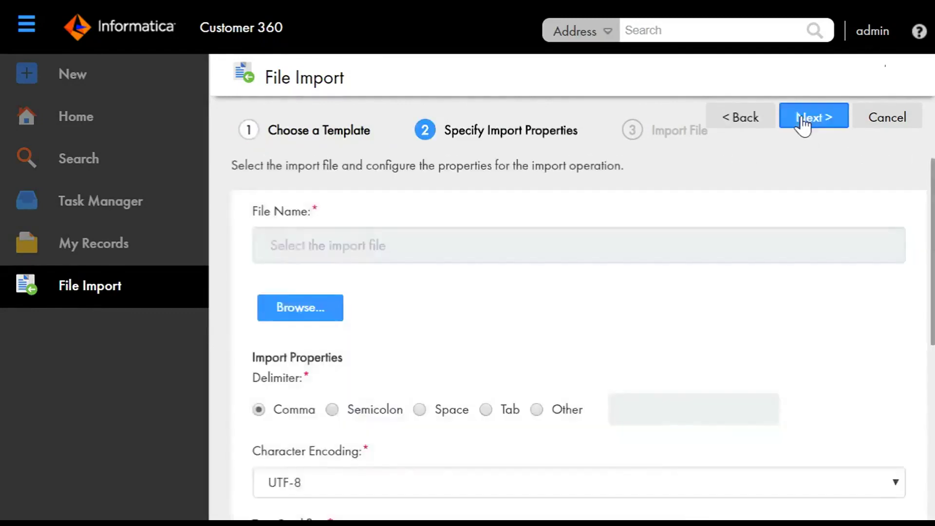
{"action": "left_click", "coordinate": [322, 315]}
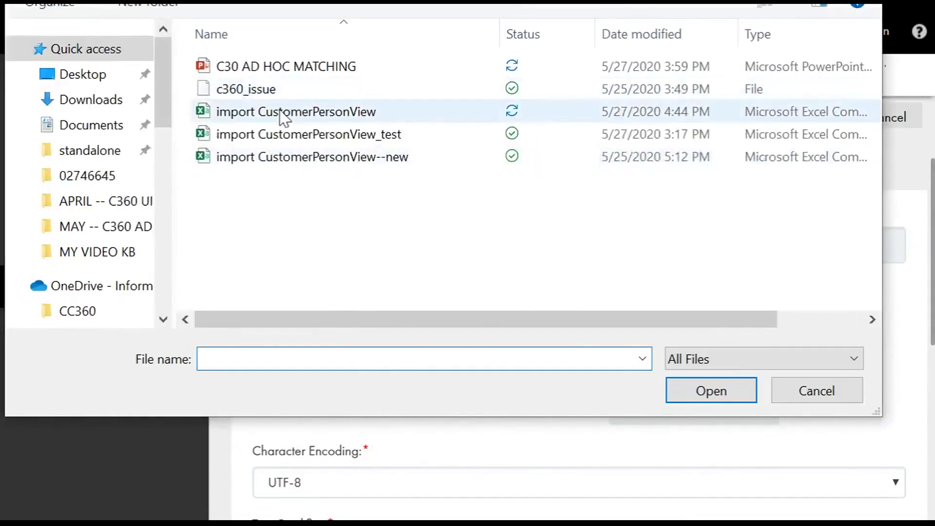
{"action": "left_click", "coordinate": [281, 112]}
{"action": "left_click", "coordinate": [682, 391]}
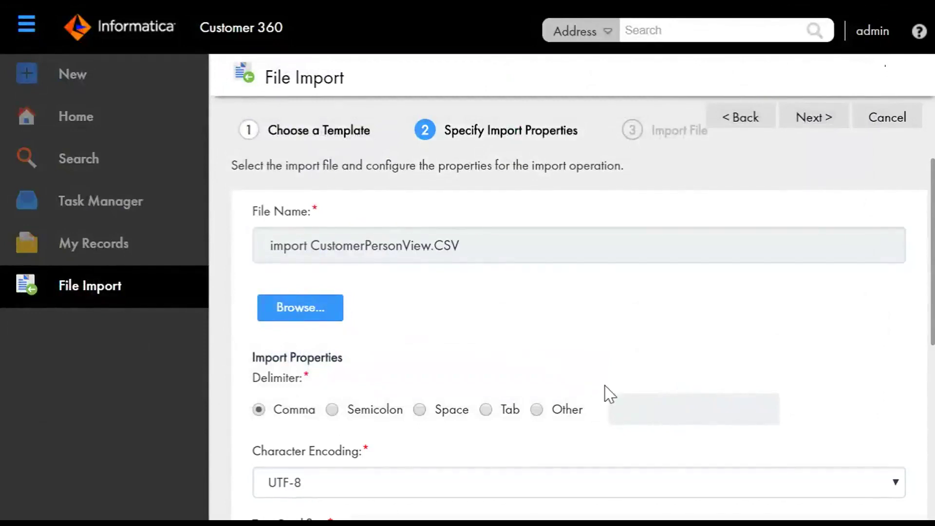
{"action": "left_click_drag", "start_coordinate": [930, 273], "coordinate": [921, 516]}
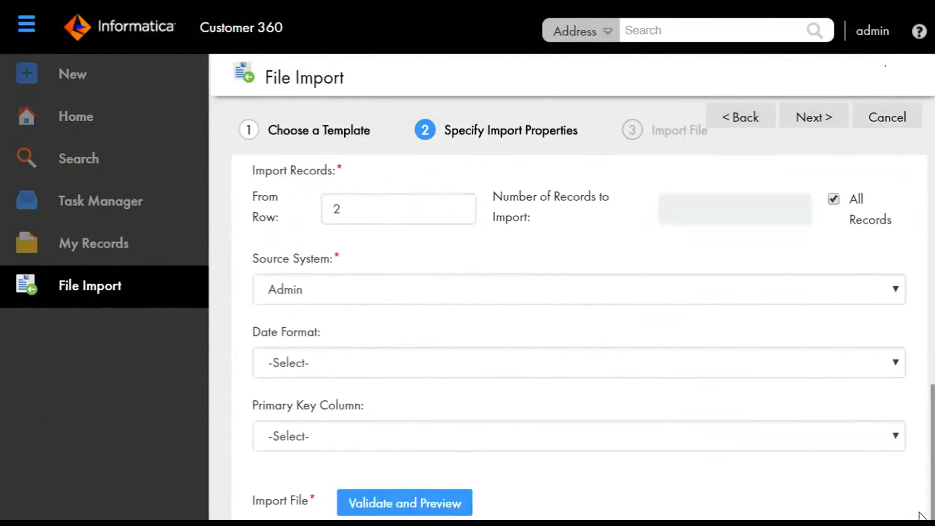
{"action": "left_click", "coordinate": [411, 510]}
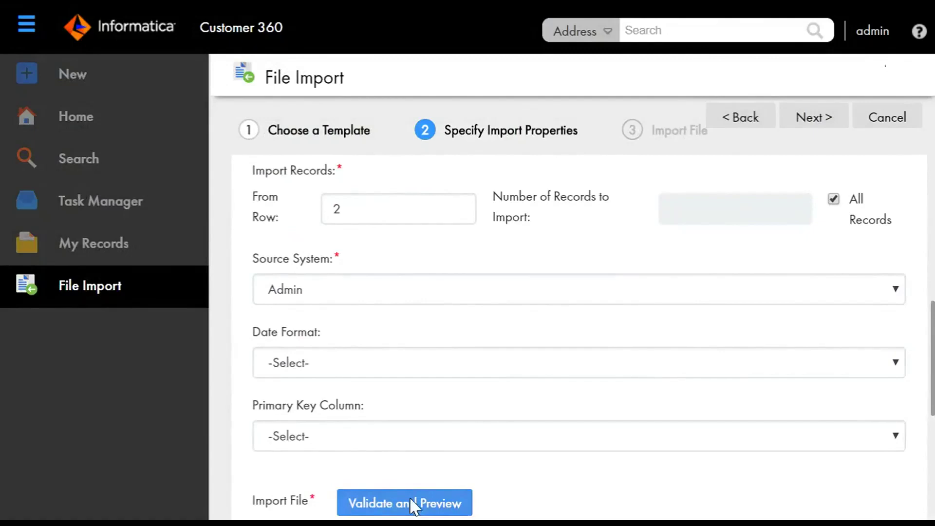
{"action": "left_click_drag", "start_coordinate": [931, 399], "coordinate": [931, 480]}
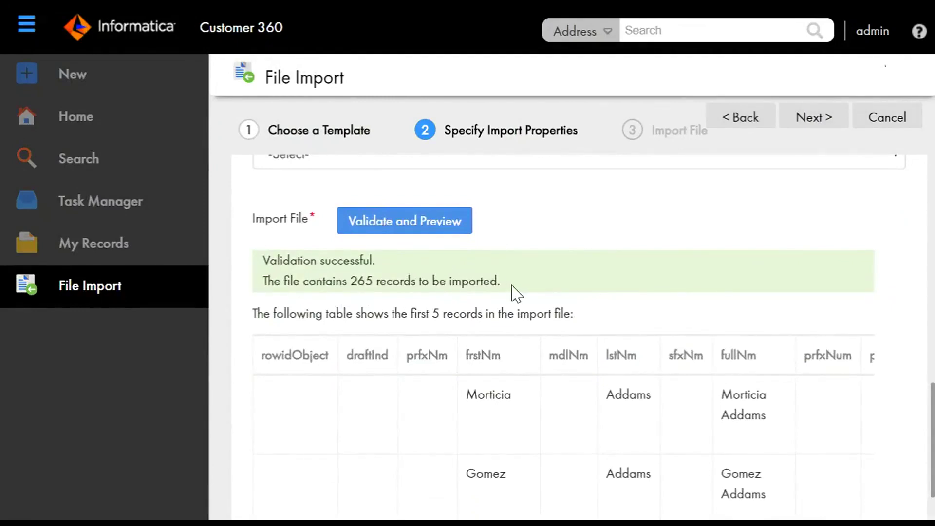
{"action": "left_click", "coordinate": [797, 127]}
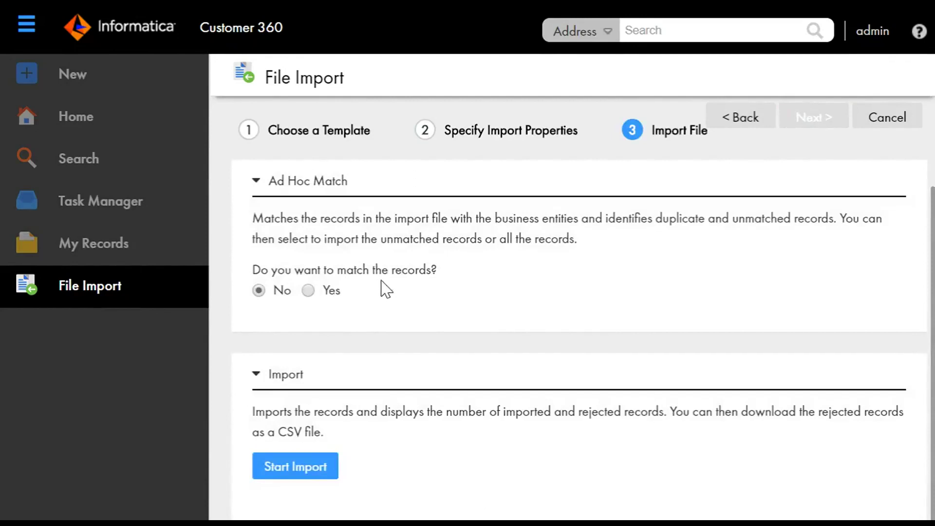
Run an ad hoc match with rule set ws, giving 264 matched and 1 unmatched record
{"action": "left_click", "coordinate": [308, 291]}
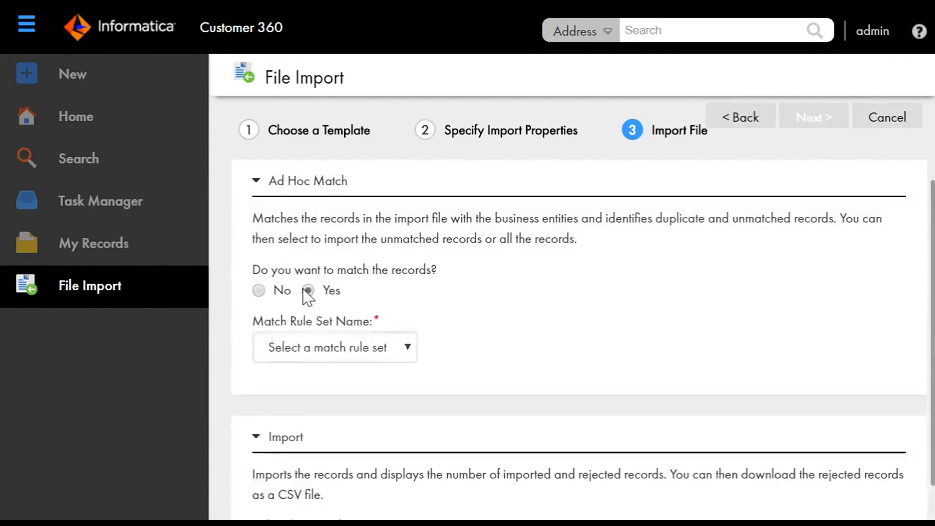
{"action": "left_click", "coordinate": [347, 364]}
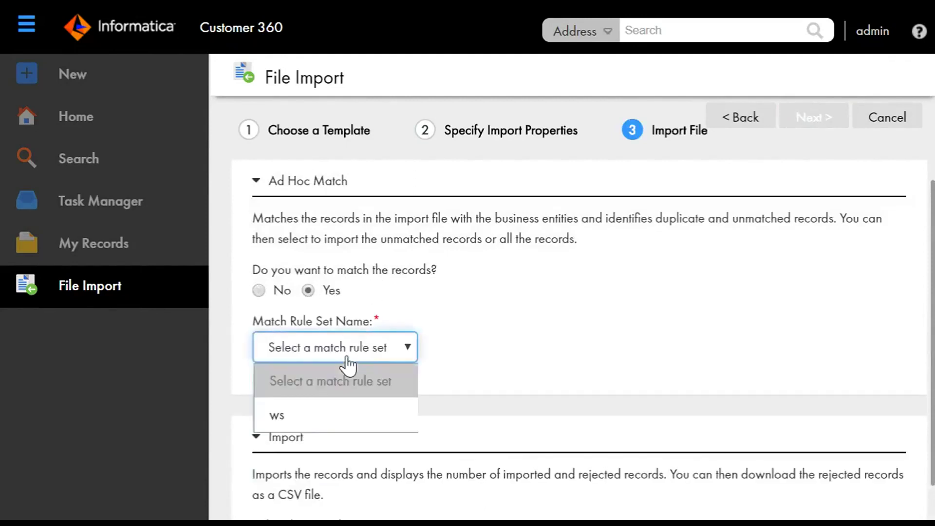
{"action": "left_click", "coordinate": [322, 421]}
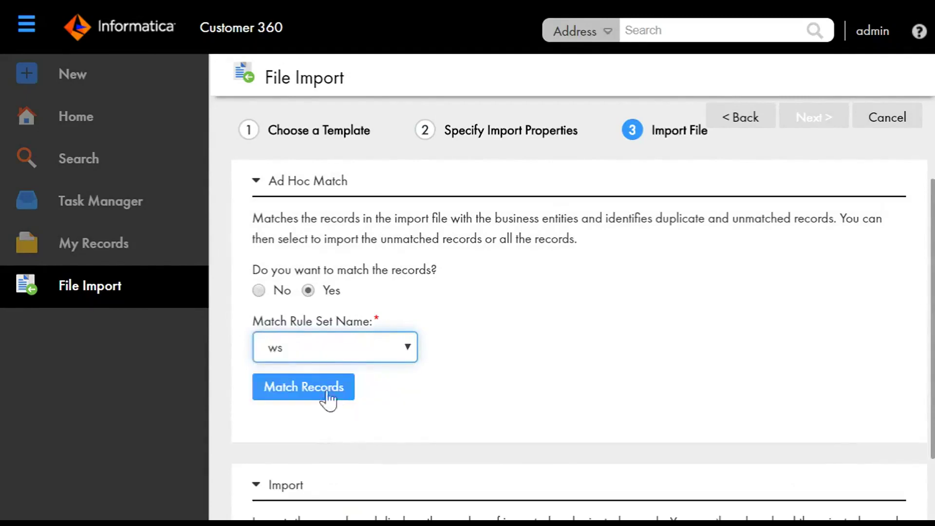
{"action": "left_click", "coordinate": [315, 392]}
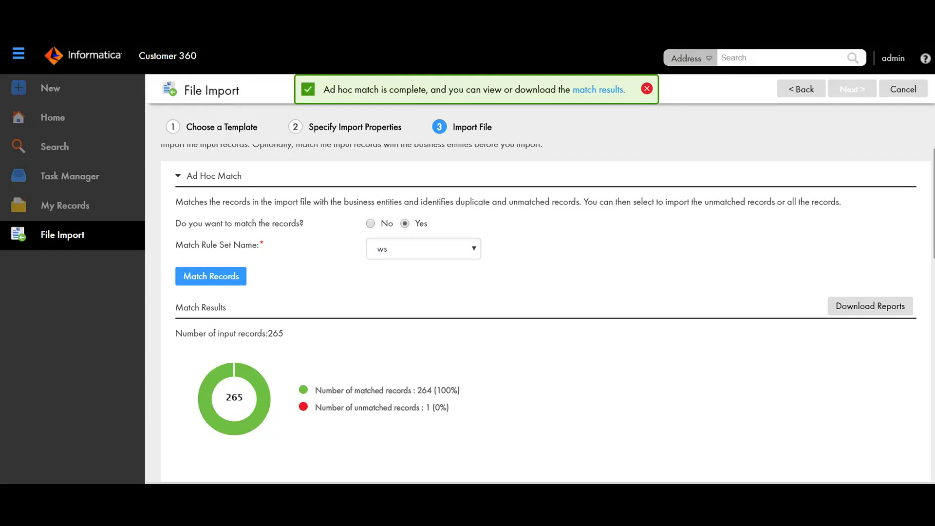
Scroll to the 422 matched pairs and bring up the matched table's column settings
{"action": "scroll", "coordinate": [546, 312], "scroll_direction": "down", "scroll_amount": 3}
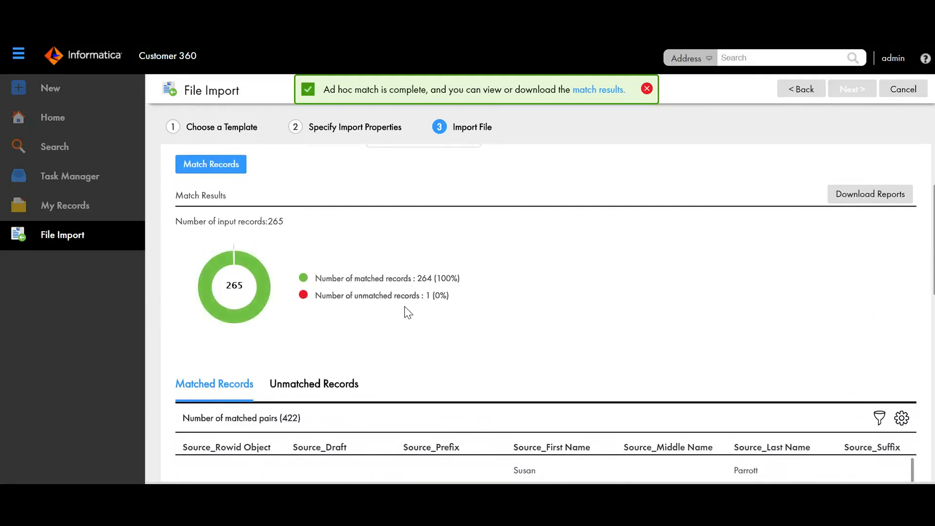
{"action": "scroll", "coordinate": [408, 312], "scroll_direction": "down", "scroll_amount": 2}
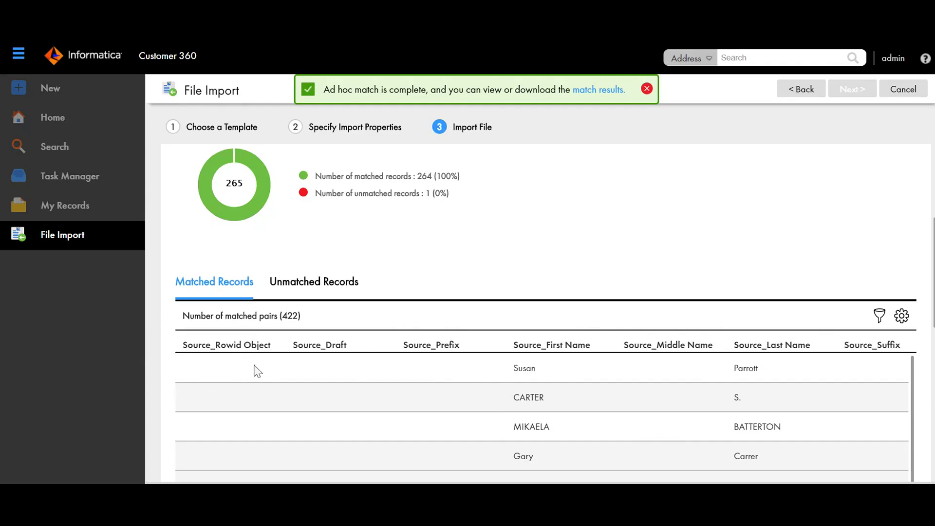
{"action": "left_click", "coordinate": [900, 317]}
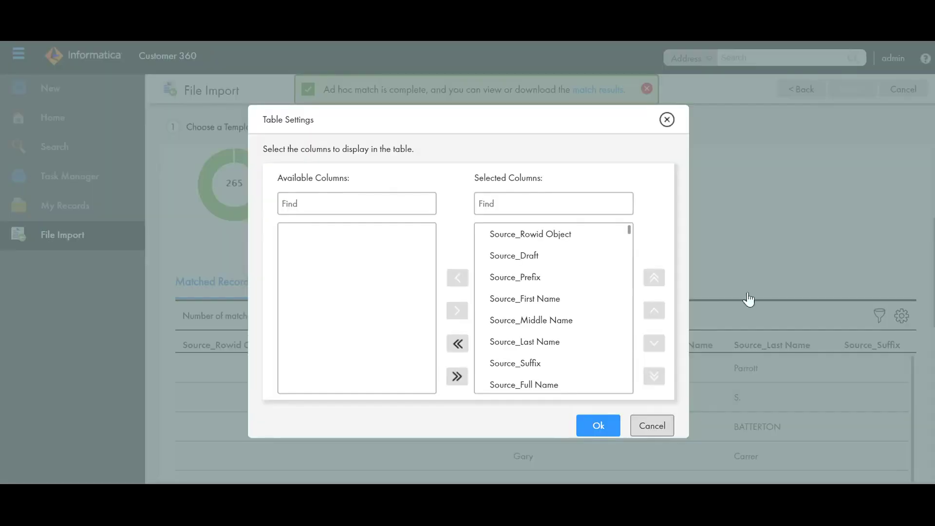
Clear the displayed columns, then add Source_First Name and Target_First Name
{"action": "left_click", "coordinate": [459, 345]}
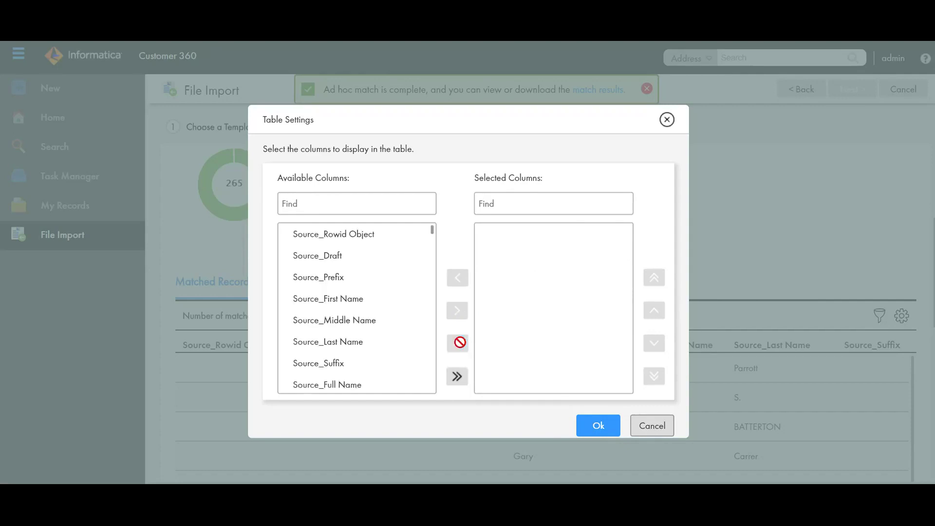
{"action": "left_click", "coordinate": [350, 300]}
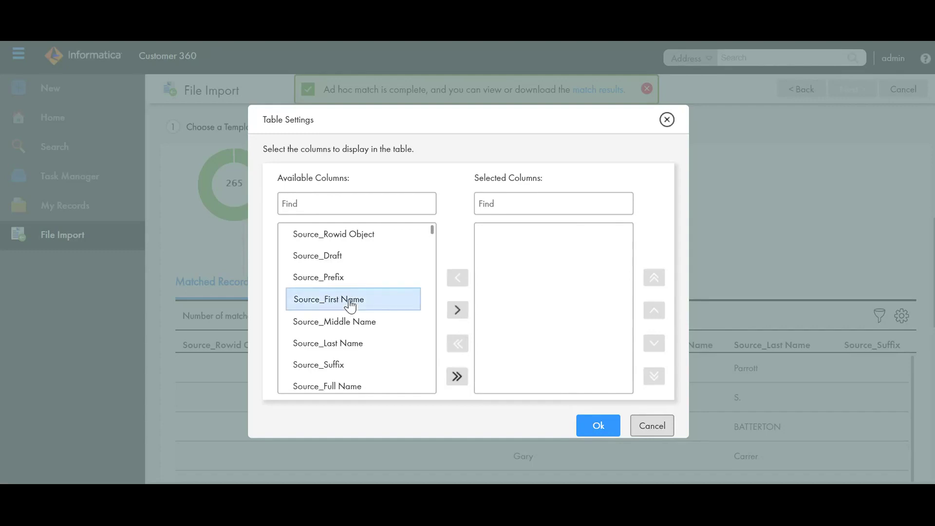
{"action": "left_click", "coordinate": [456, 310]}
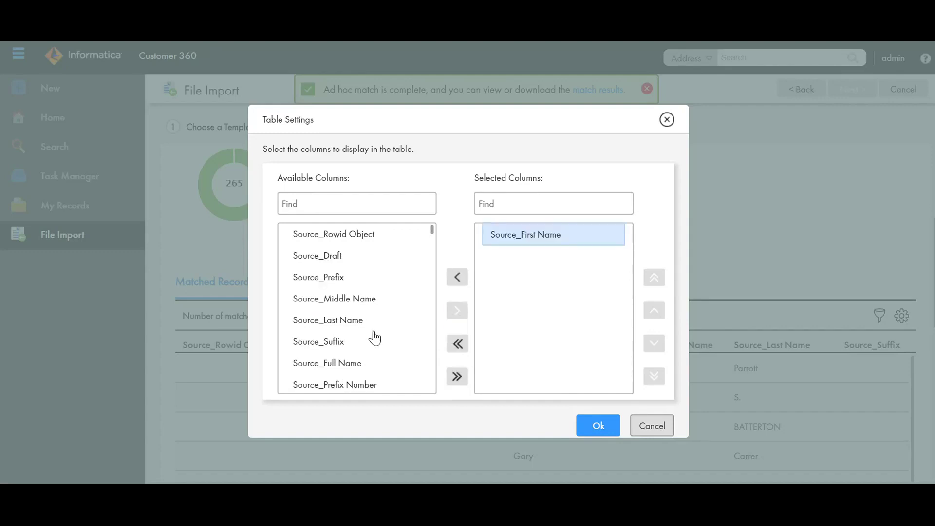
{"action": "left_click_drag", "start_coordinate": [433, 239], "coordinate": [429, 328]}
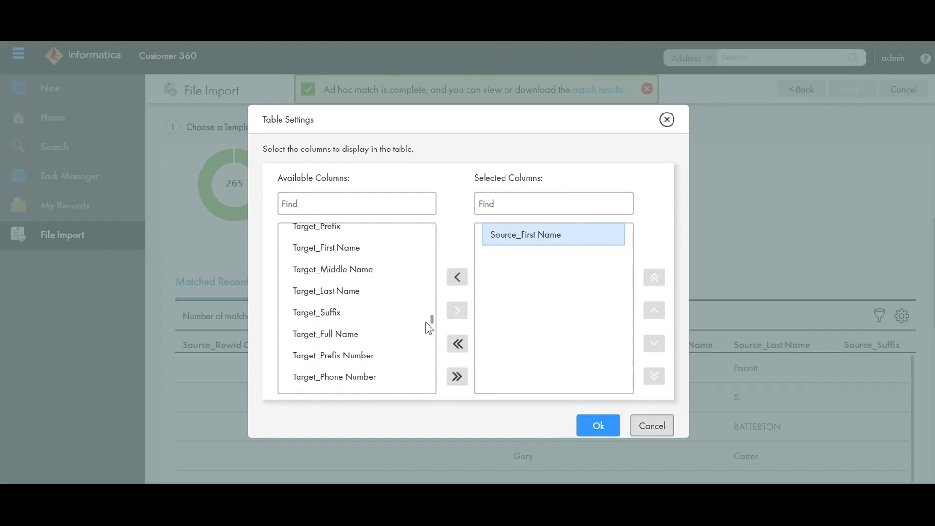
{"action": "left_click", "coordinate": [369, 250]}
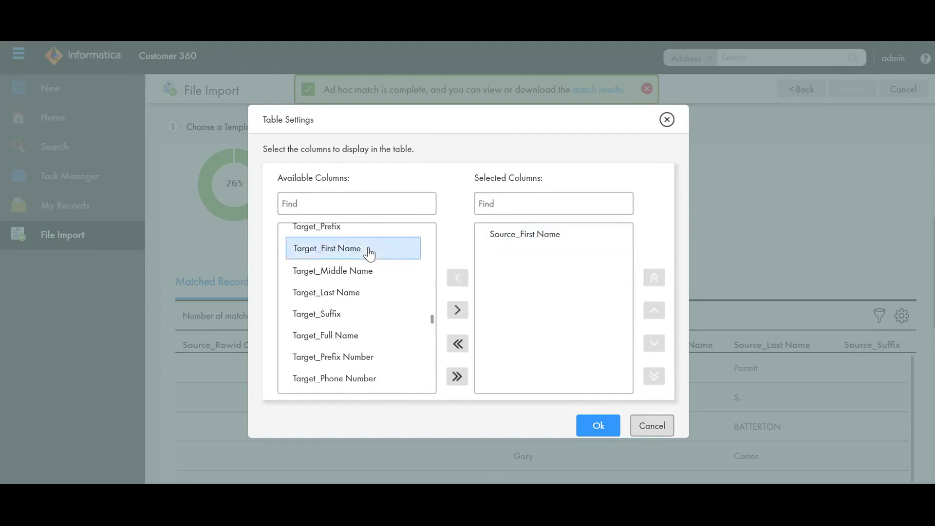
{"action": "left_click", "coordinate": [457, 311]}
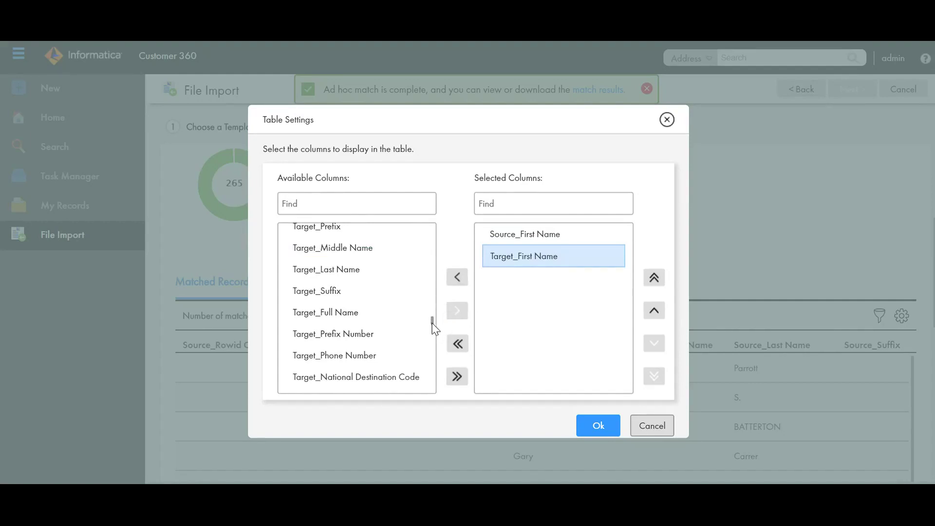
Add Match Rule Details as the third column and apply the column selection
{"action": "scroll", "coordinate": [432, 328], "scroll_direction": "down", "scroll_amount": 10}
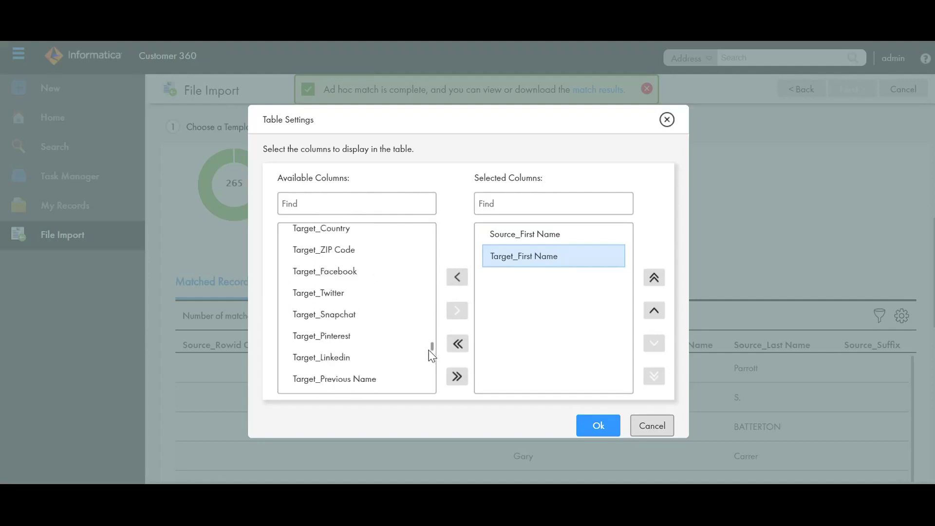
{"action": "left_click_drag", "start_coordinate": [429, 370], "coordinate": [429, 319]}
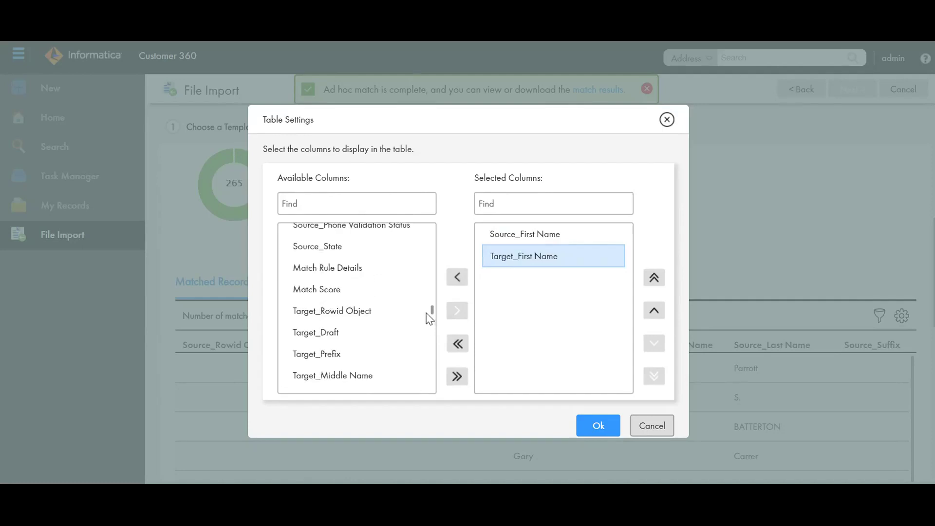
{"action": "left_click", "coordinate": [371, 269]}
{"action": "left_click", "coordinate": [456, 312]}
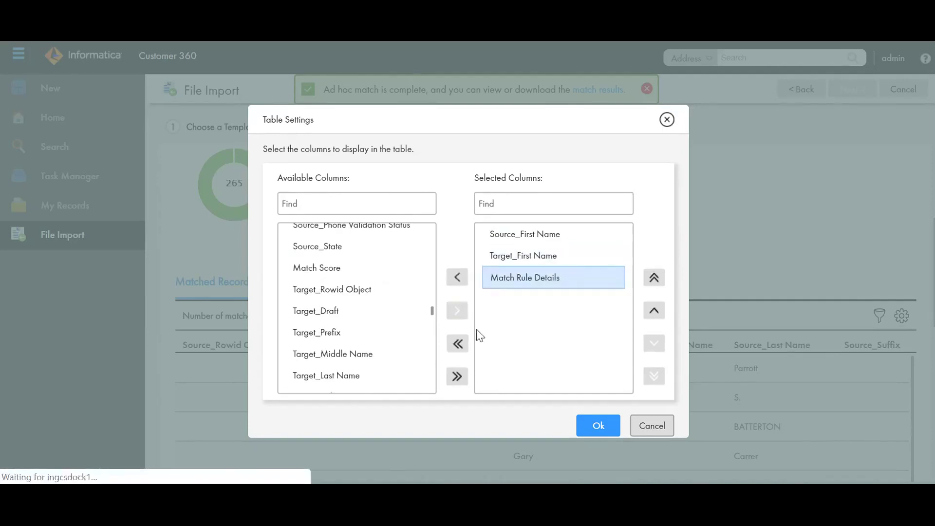
{"action": "left_click", "coordinate": [594, 428]}
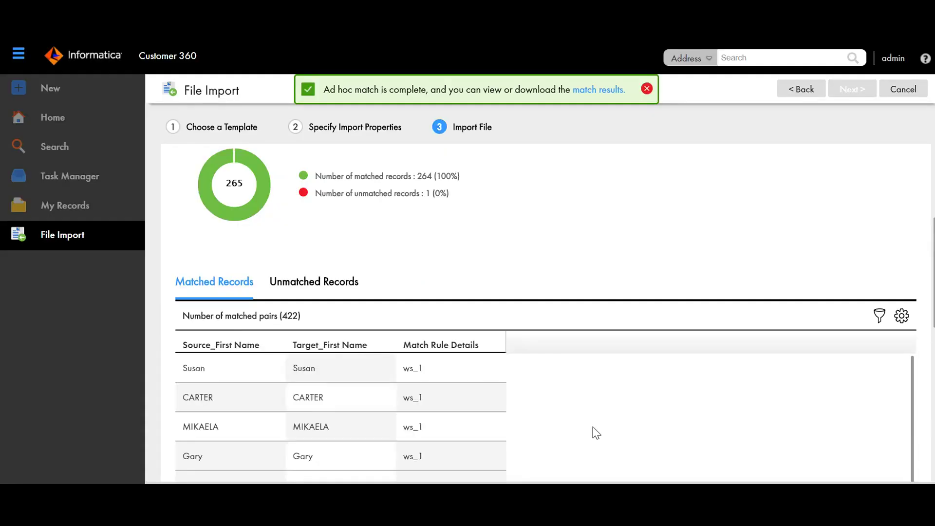
Filter the matched records to Source_First Name containing 'per'
{"action": "scroll", "coordinate": [592, 428], "scroll_direction": "down", "scroll_amount": 2}
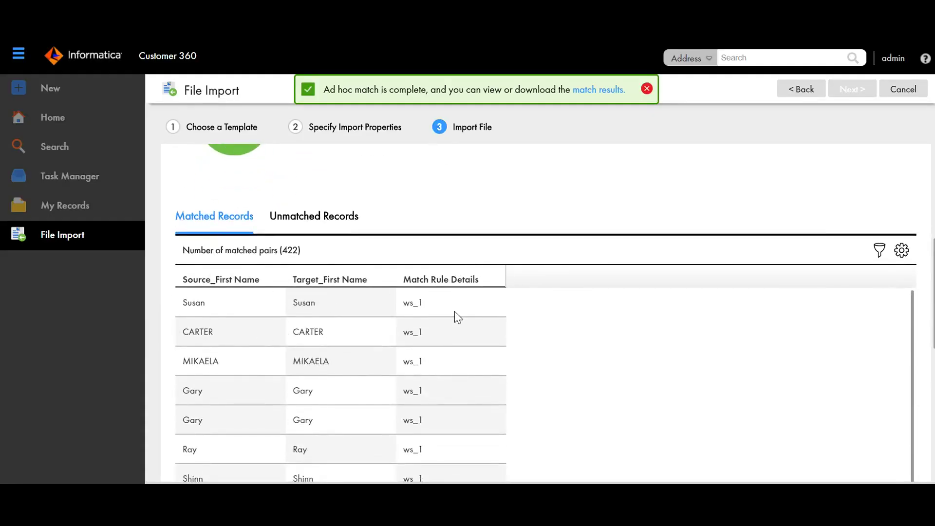
{"action": "mouse_move", "coordinate": [431, 308]}
{"action": "left_click", "coordinate": [880, 253]}
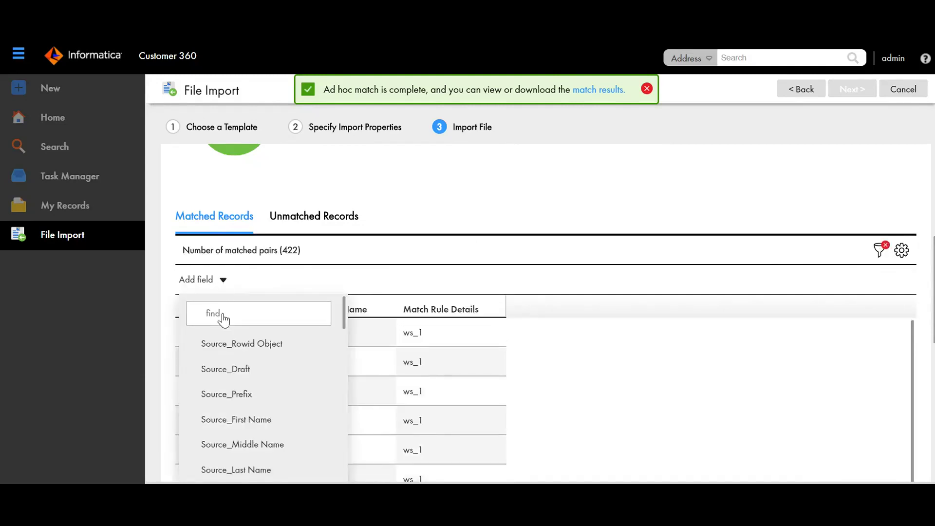
{"action": "left_click", "coordinate": [224, 420]}
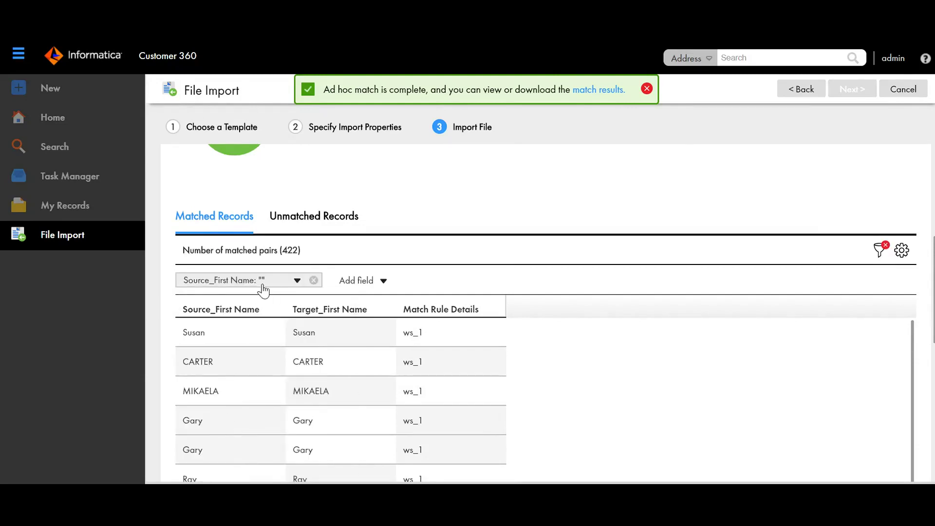
{"action": "left_click", "coordinate": [297, 282]}
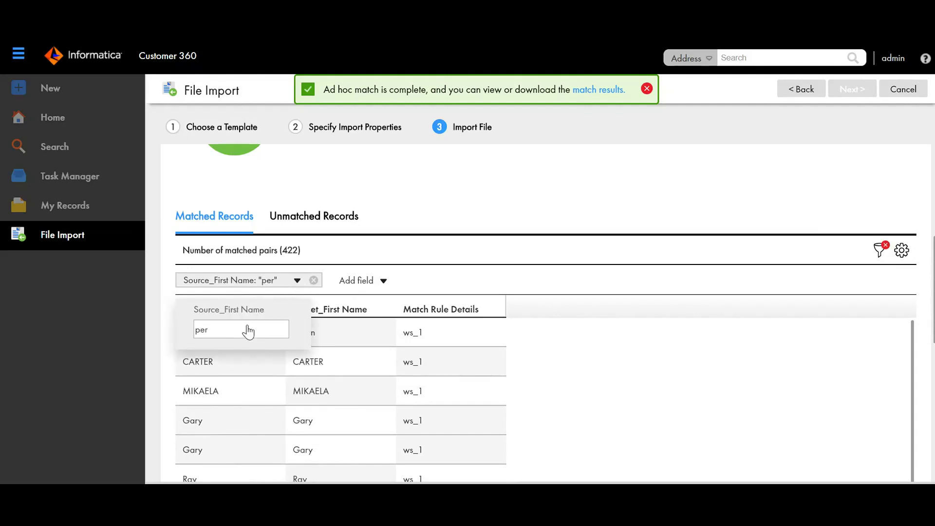
{"action": "key", "text": "Return"}
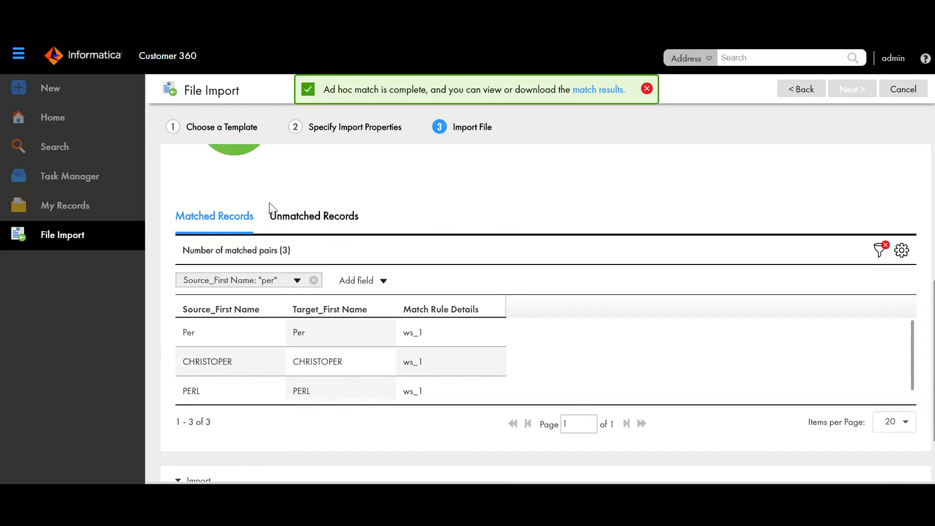
Show the Unmatched Records tab and its table column settings
{"action": "left_click", "coordinate": [310, 220]}
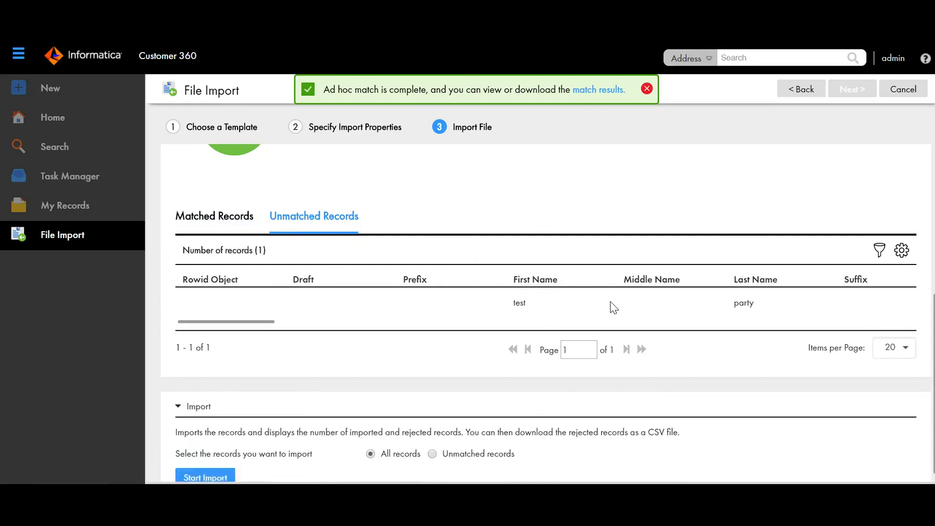
{"action": "left_click", "coordinate": [901, 251]}
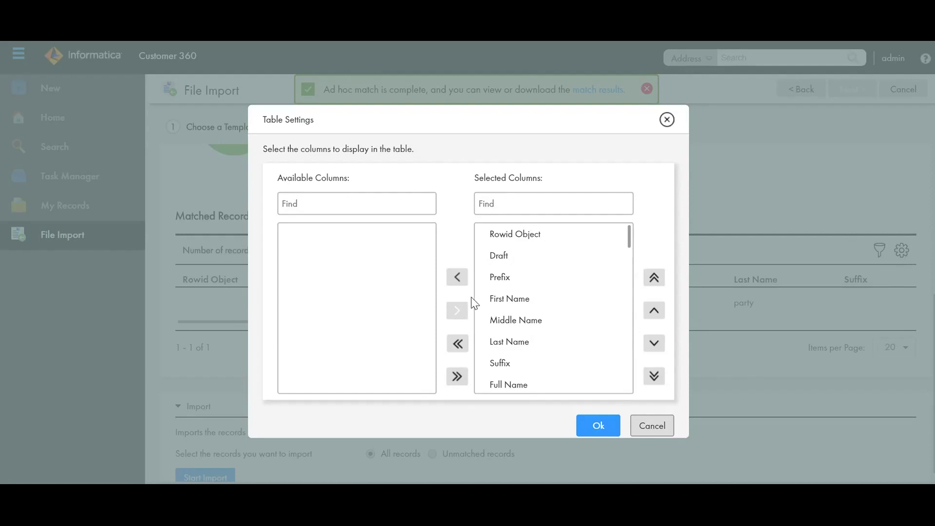
Limit the Unmatched Records table to the First Name column only
{"action": "left_click", "coordinate": [458, 343]}
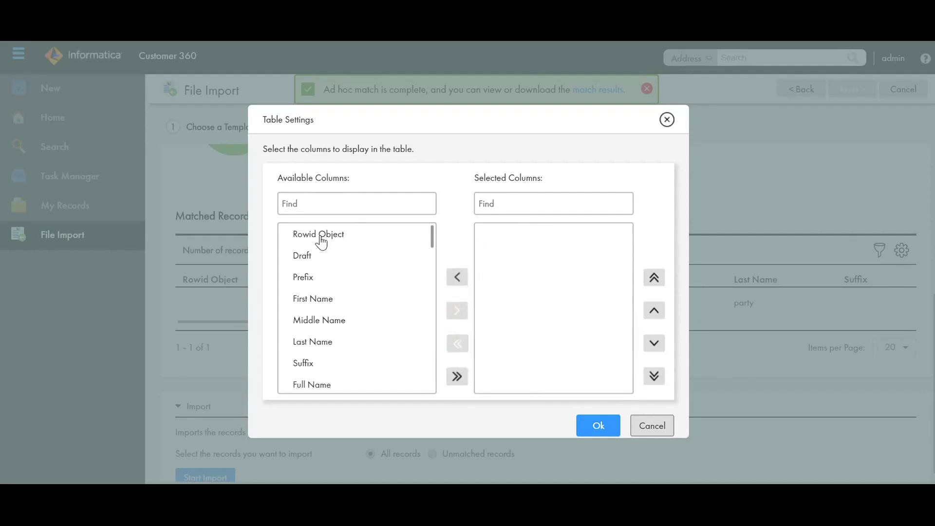
{"action": "left_click", "coordinate": [316, 302]}
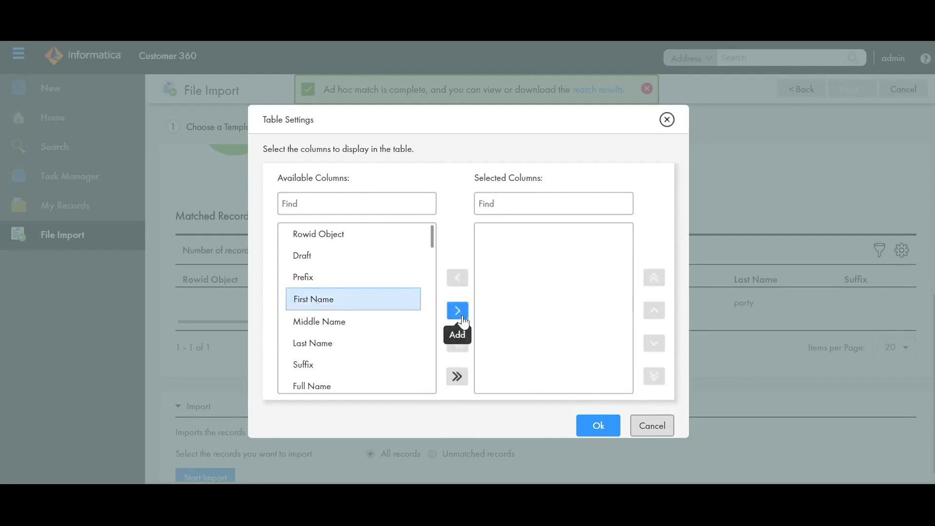
{"action": "left_click", "coordinate": [460, 314]}
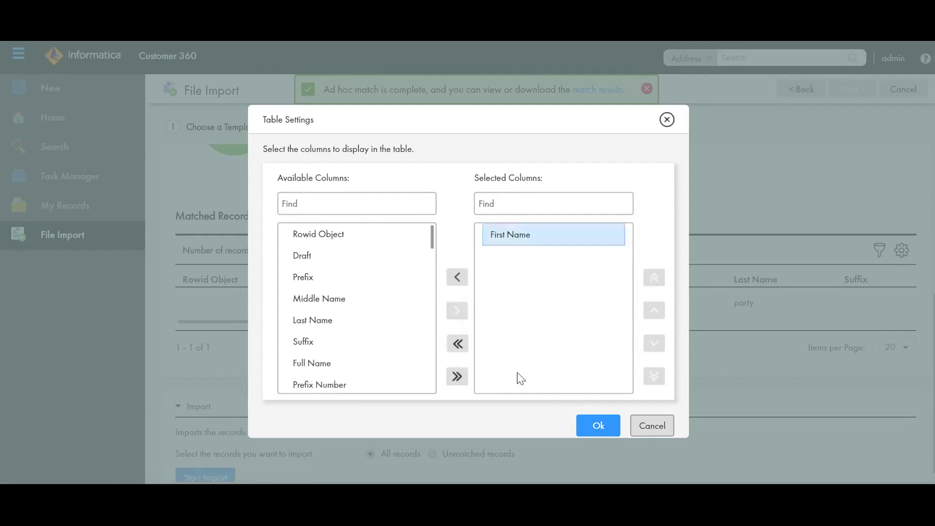
{"action": "left_click", "coordinate": [589, 434]}
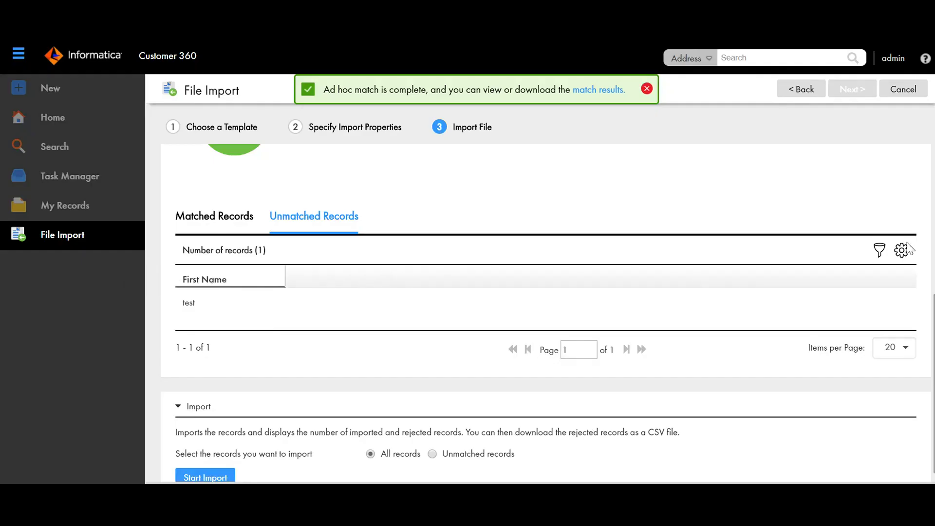
Filter the unmatched records to First Name containing 'te'
{"action": "left_click", "coordinate": [885, 253]}
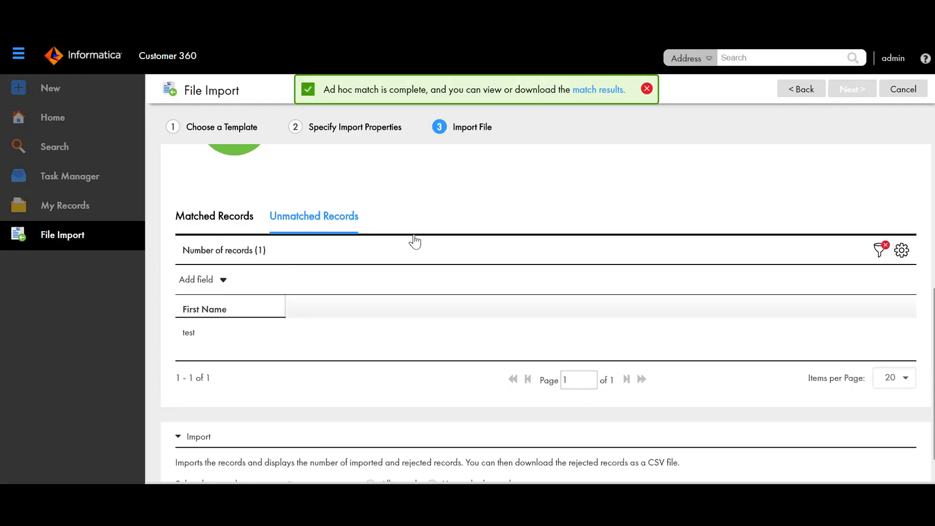
{"action": "left_click", "coordinate": [214, 289]}
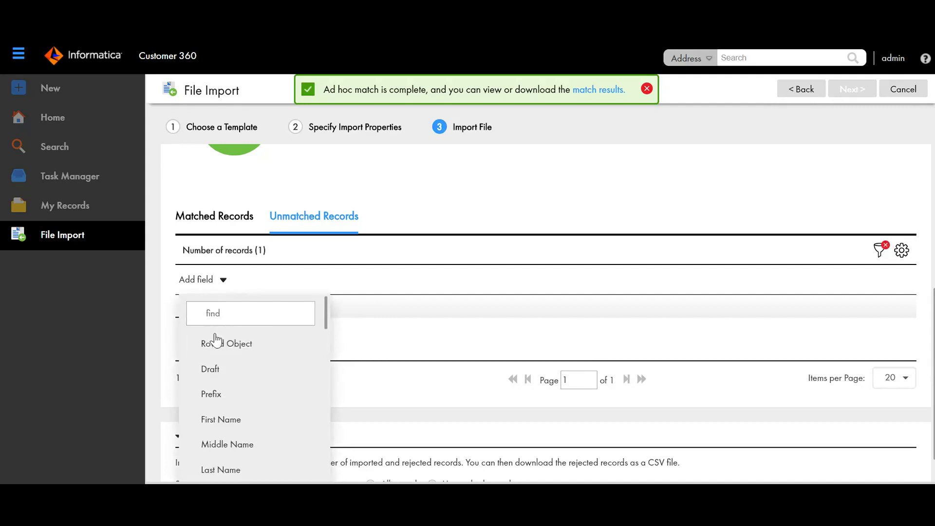
{"action": "left_click", "coordinate": [215, 417]}
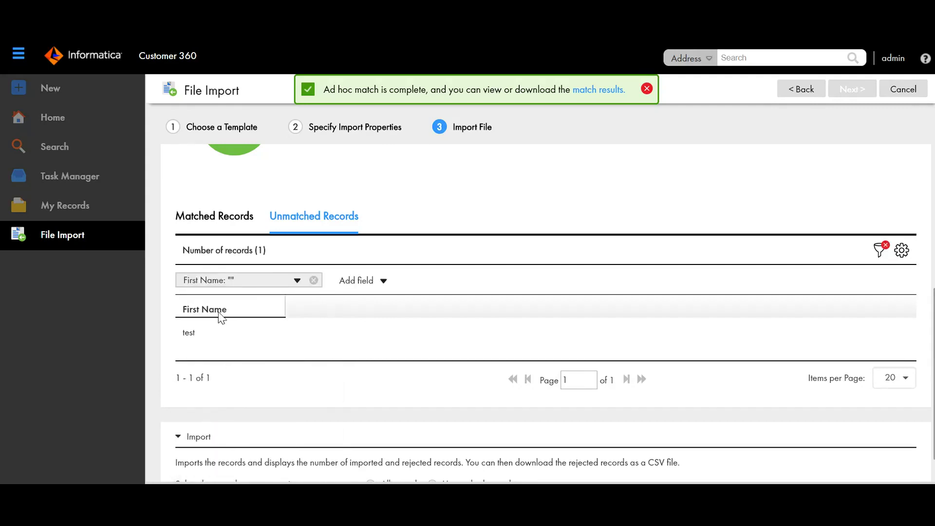
{"action": "left_click", "coordinate": [296, 280]}
{"action": "left_click", "coordinate": [249, 332]}
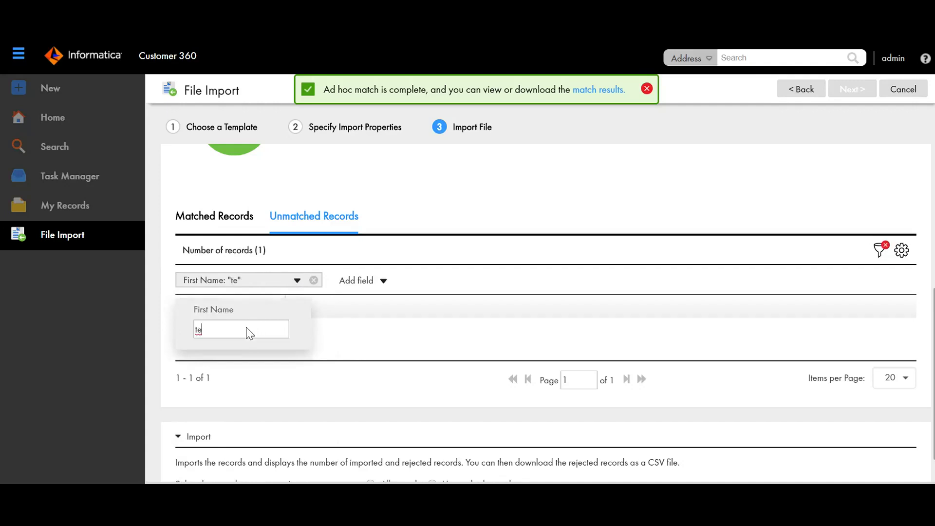
{"action": "key", "text": "Return"}
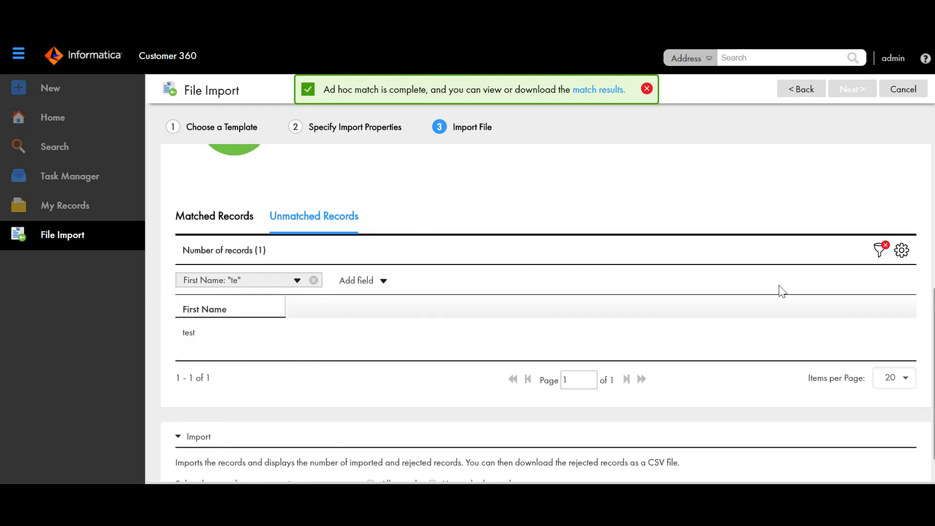
{"action": "scroll", "coordinate": [781, 291], "scroll_direction": "up", "scroll_amount": 4}
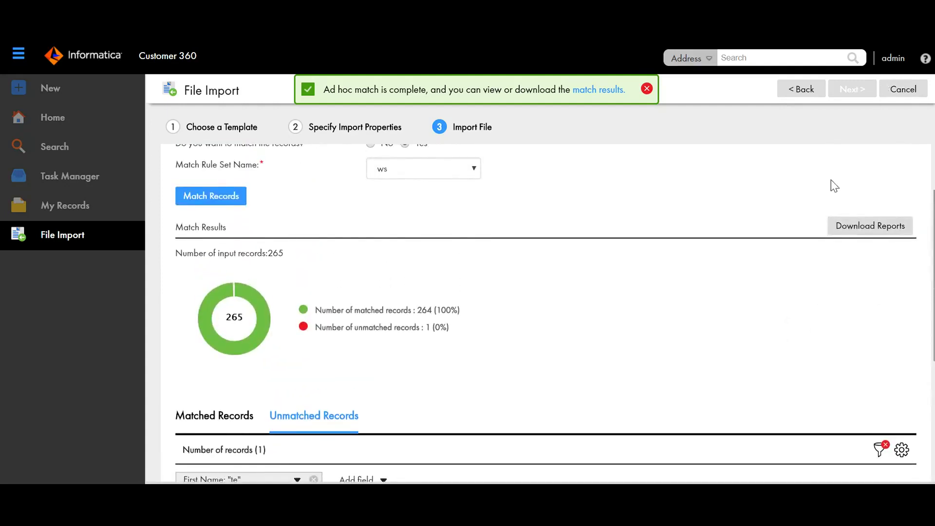
Download the match reports as a zip containing the Matched_Records and Unmatched_Records files
{"action": "left_click", "coordinate": [851, 236]}
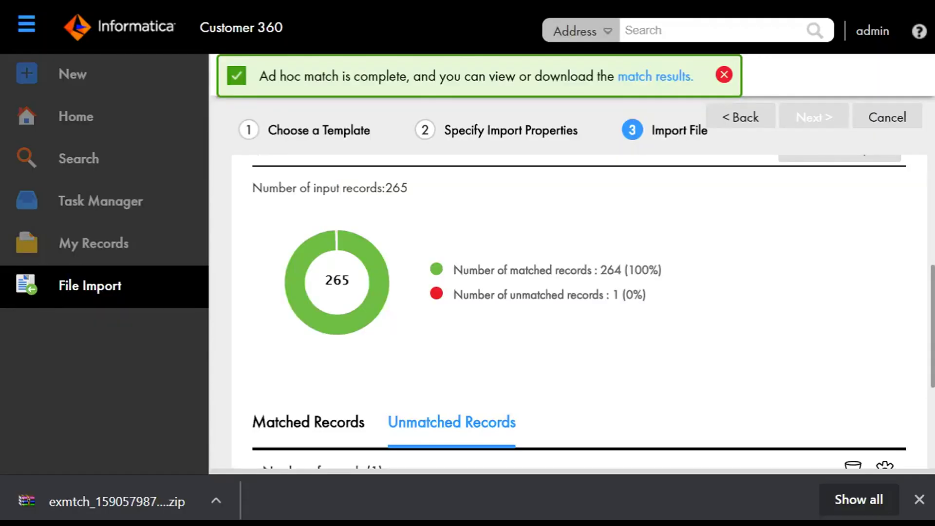
{"action": "scroll", "coordinate": [580, 312], "scroll_direction": "down", "scroll_amount": 10}
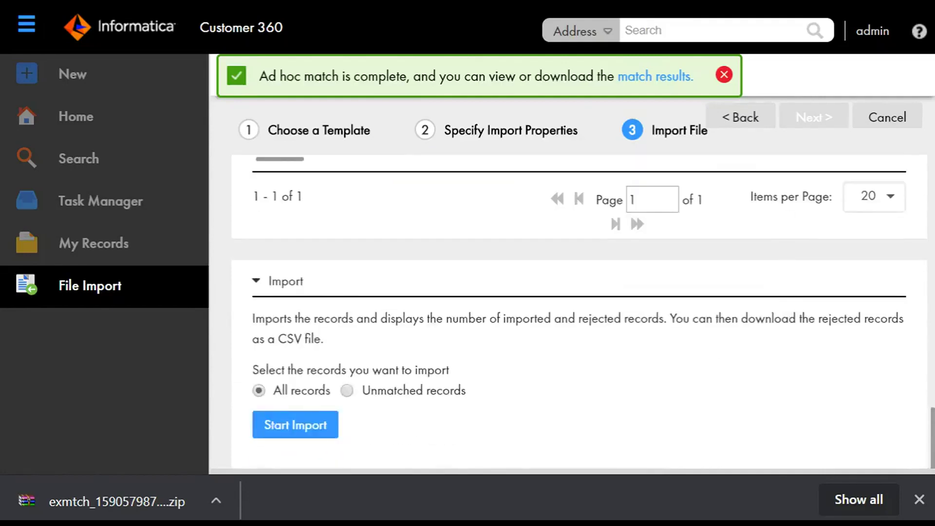